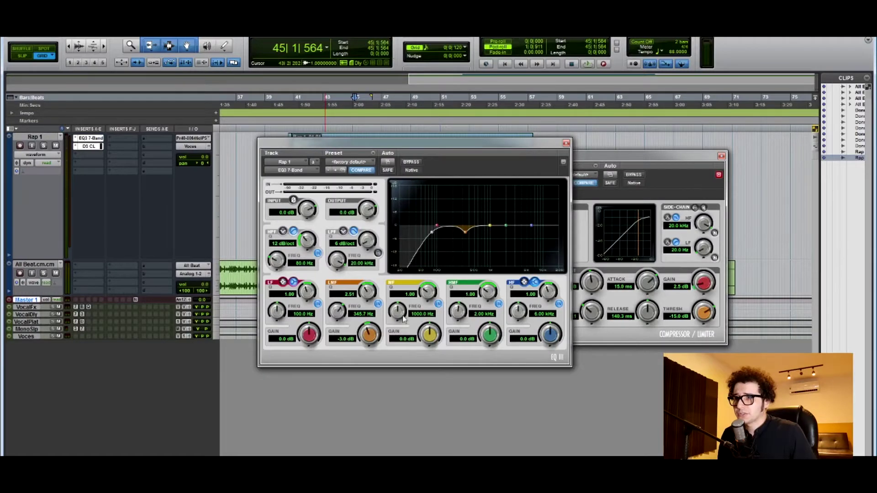
Step: While the vocal plays, set the EQ's MF band to 979.4 Hz with a Q of 1.35 and a gain of -2.0 dB
key("space")
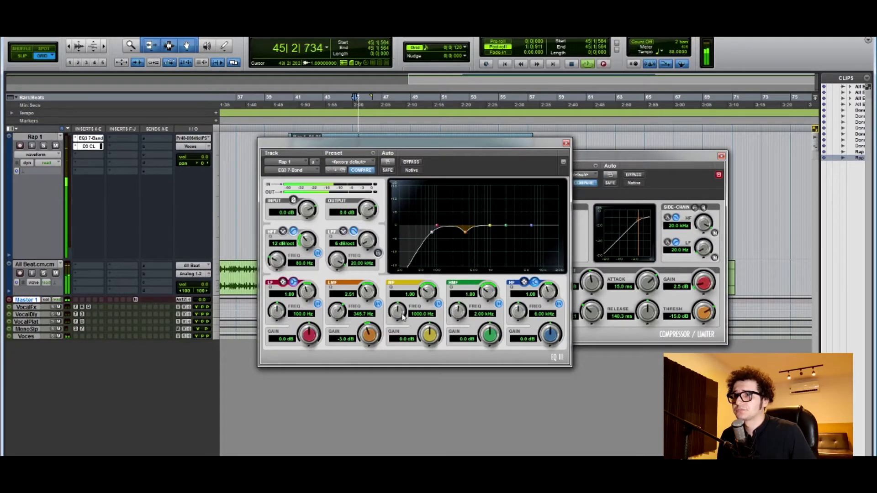
left_click_drag(404, 312, 427, 350)
left_click_drag(429, 292, 430, 288)
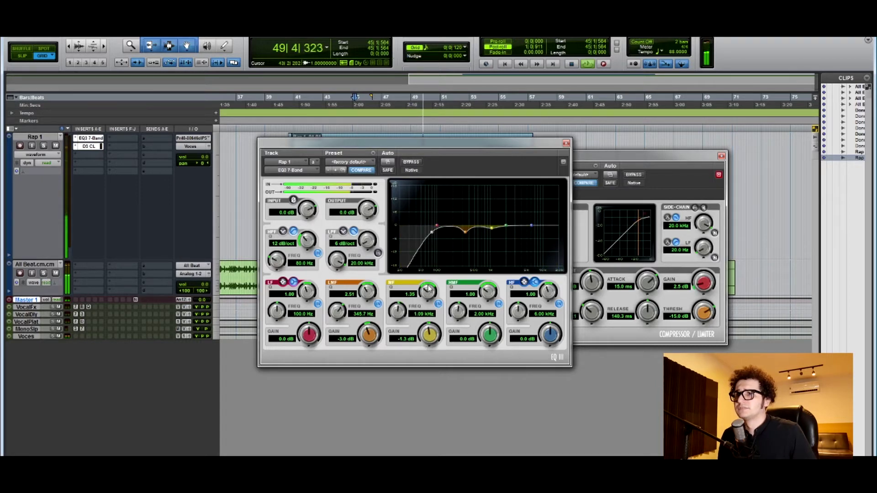
left_click_drag(430, 326, 430, 345)
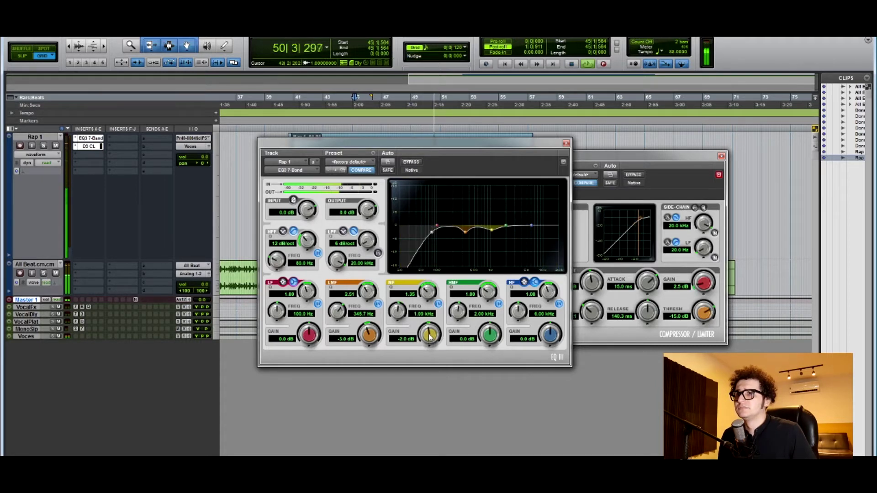
left_click_drag(401, 321, 404, 321)
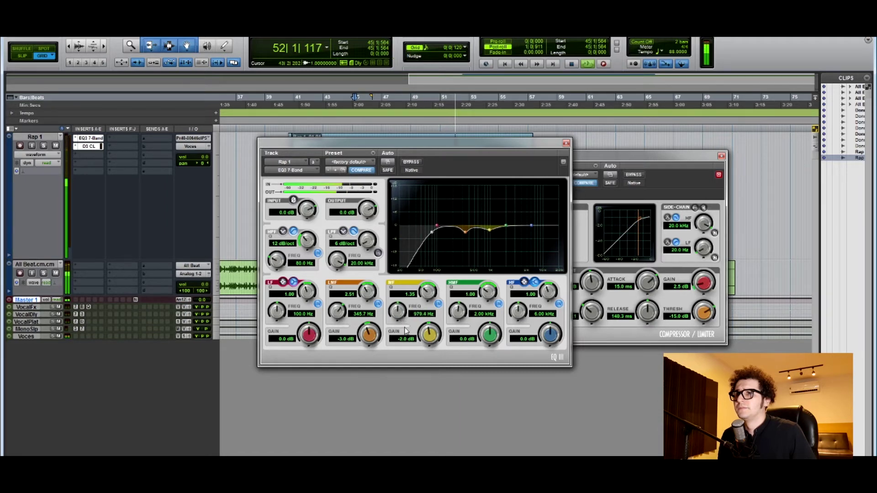
key("space")
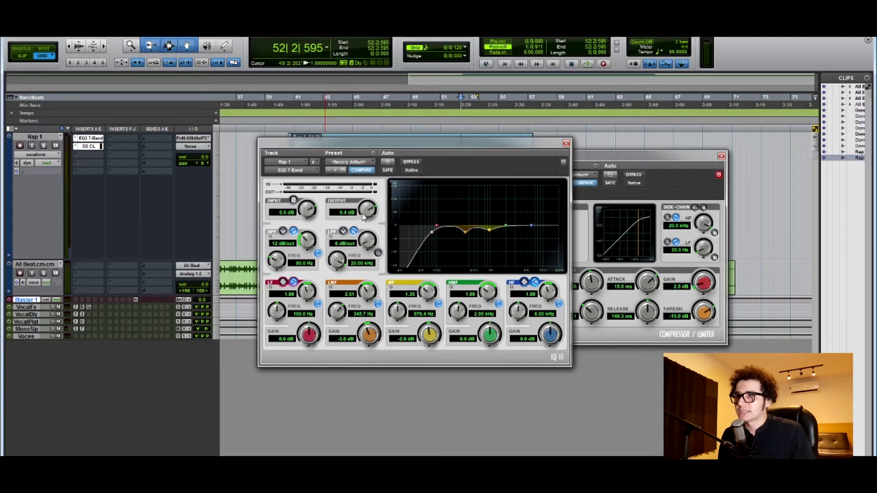
Step: Raise the EQ output to 1.5 dB and, during playback, add a narrow -2.3 dB HMF cut at 4.06 kHz with a Q of 10
left_click_drag(364, 216, 364, 211)
key("space")
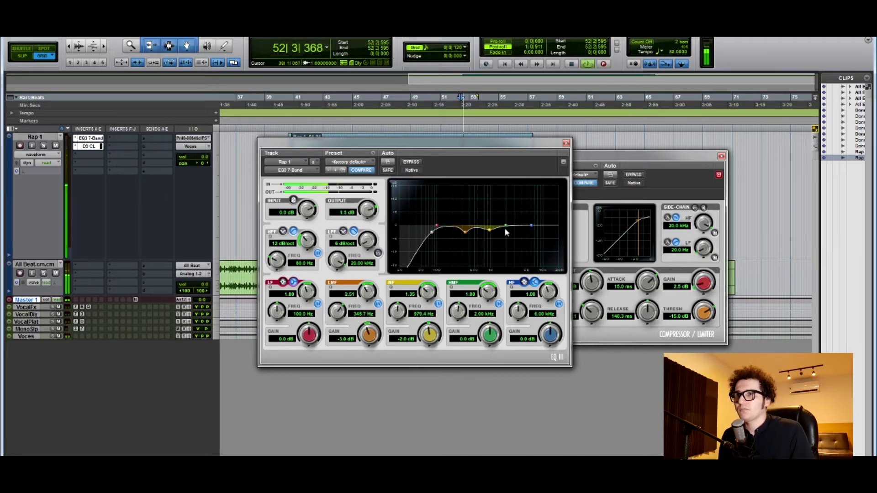
left_click_drag(489, 337, 488, 339)
mouse_move(459, 312)
left_mouse_down()
mouse_move(465, 290)
mouse_move(471, 322)
left_mouse_up()
key("space")
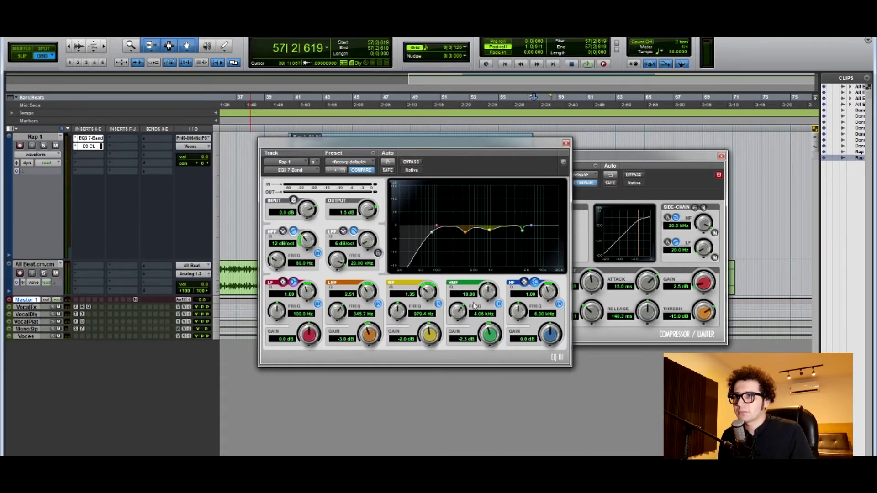
Step: Widen the HMF cut to a Q of 2.85 with -2.3 dB gain, switching the band off and on again
left_click_drag(487, 334, 465, 412)
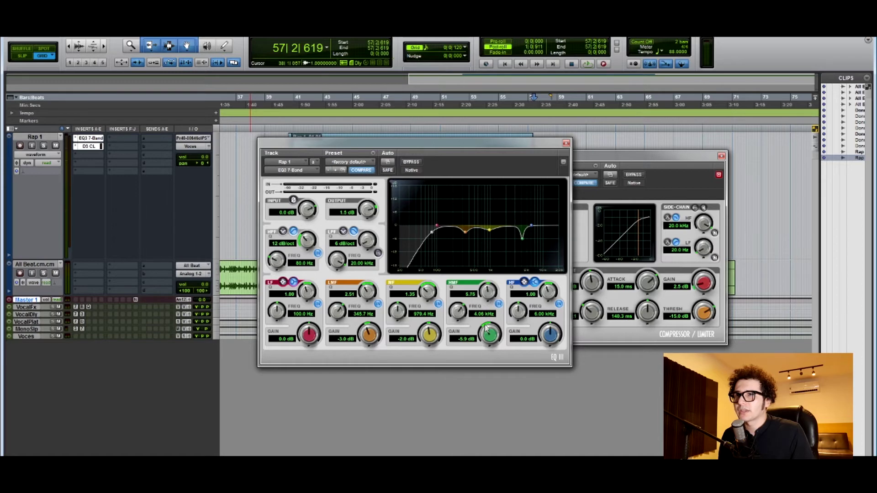
left_click(499, 303)
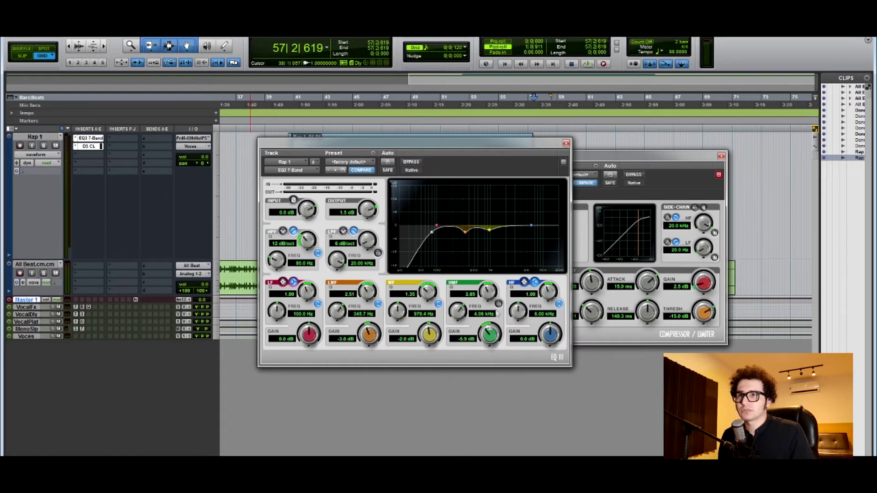
left_click_drag(490, 323, 498, 307)
left_click(499, 304)
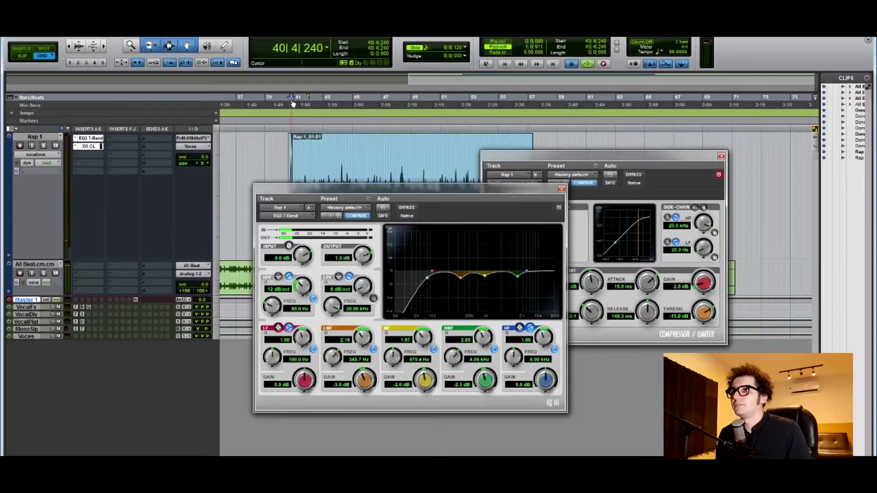
Step: During playback, boost the HF band by 2.6 dB at 8.51 kHz and set the low-pass filter to 18.52 kHz at 18 dB/oct
key("space")
left_click_drag(543, 388, 564, 350)
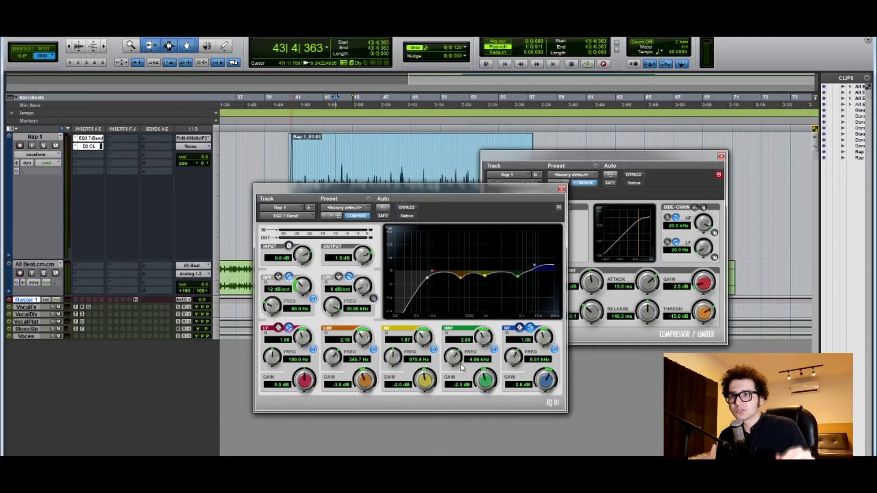
key("space")
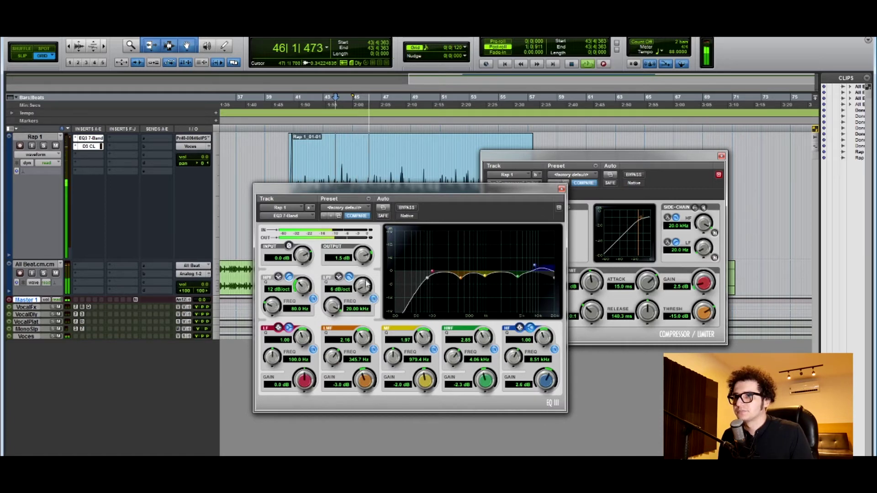
mouse_move(335, 308)
left_mouse_down()
mouse_move(339, 337)
mouse_move(340, 323)
left_mouse_up()
left_click_drag(364, 292, 355, 323)
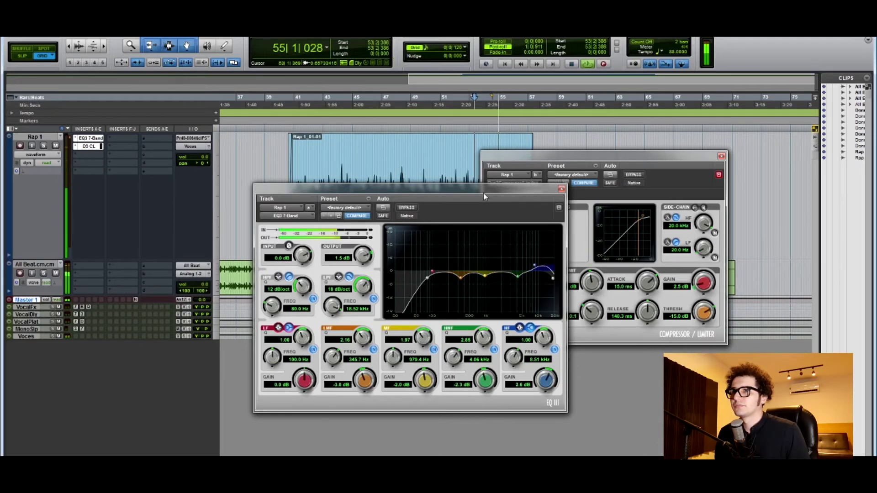
Step: Compare the Rap 1 vocal with and without its EQ and compressor by bypassing and re-enabling the inserts twice during playback
left_click_drag(484, 196, 549, 185)
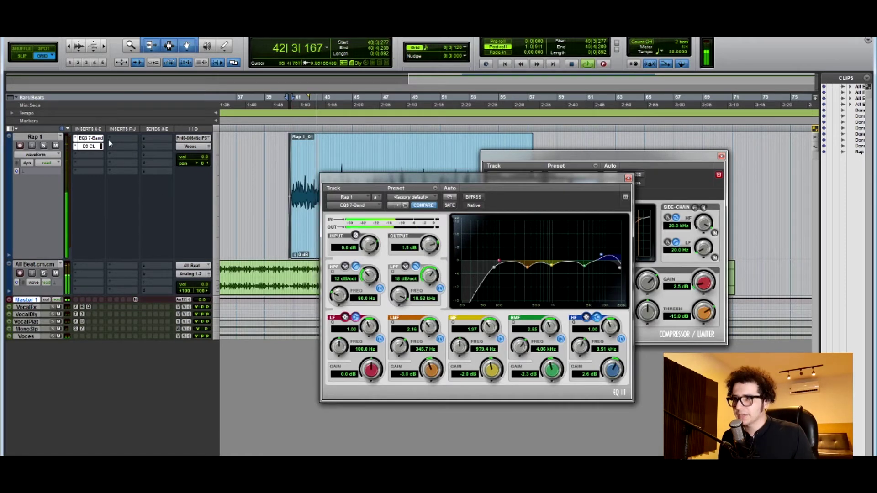
left_click(97, 143, "ctrl+shift")
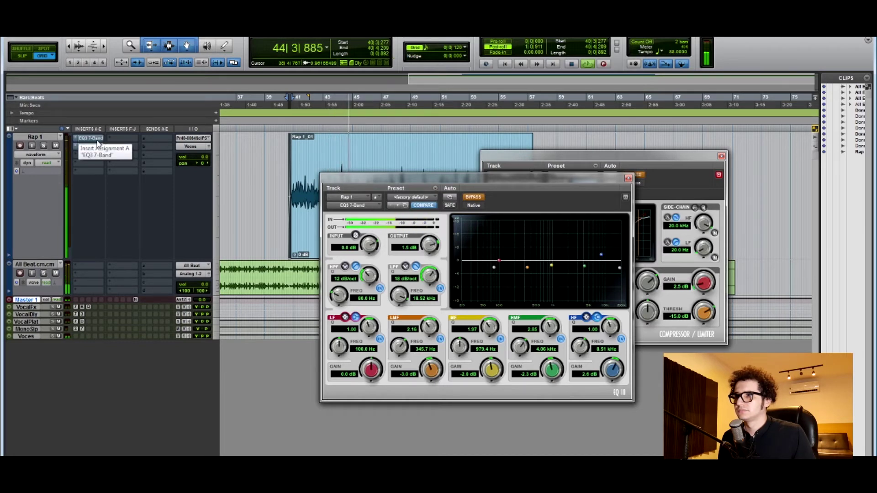
left_click(97, 144, "ctrl+shift")
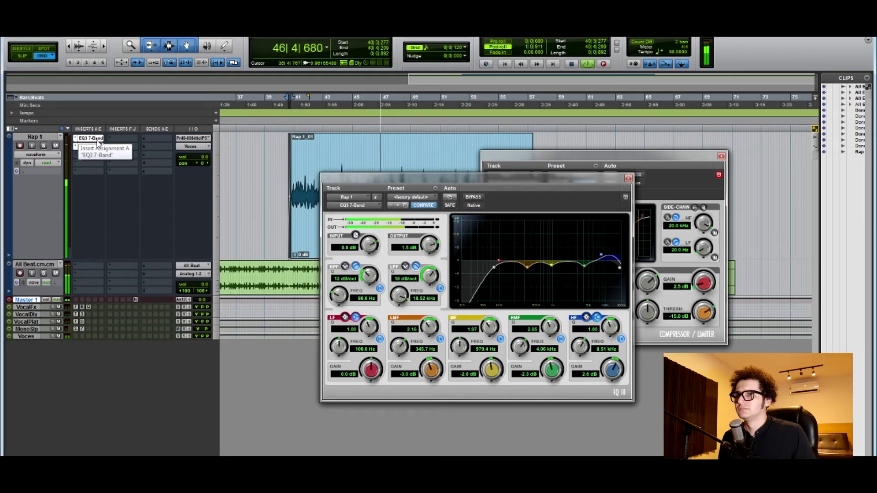
left_click(97, 141, "ctrl+shift")
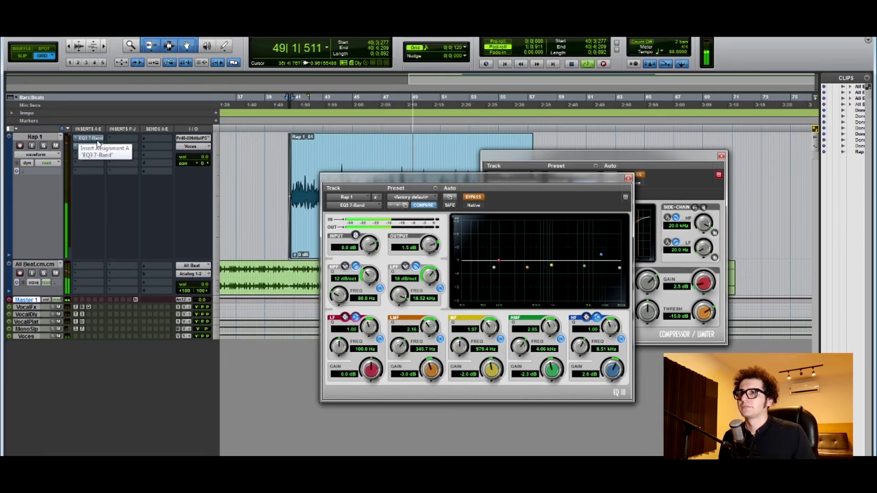
left_click(97, 142, "ctrl+shift")
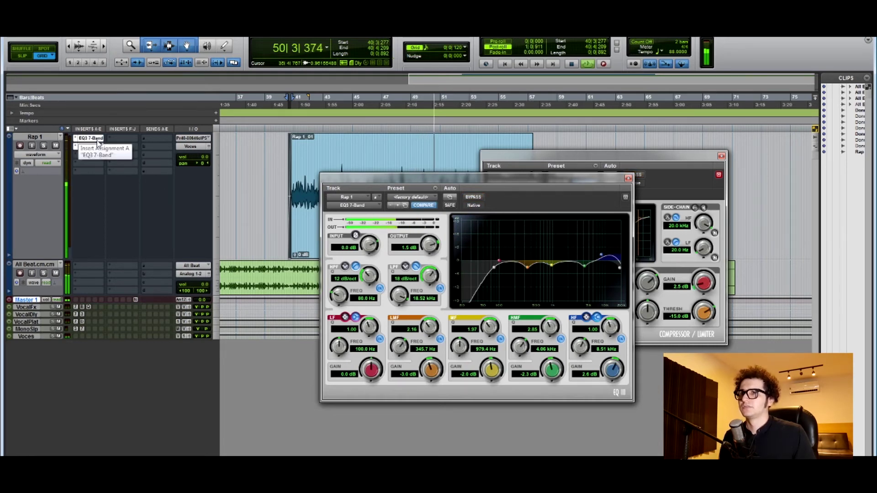
key("space")
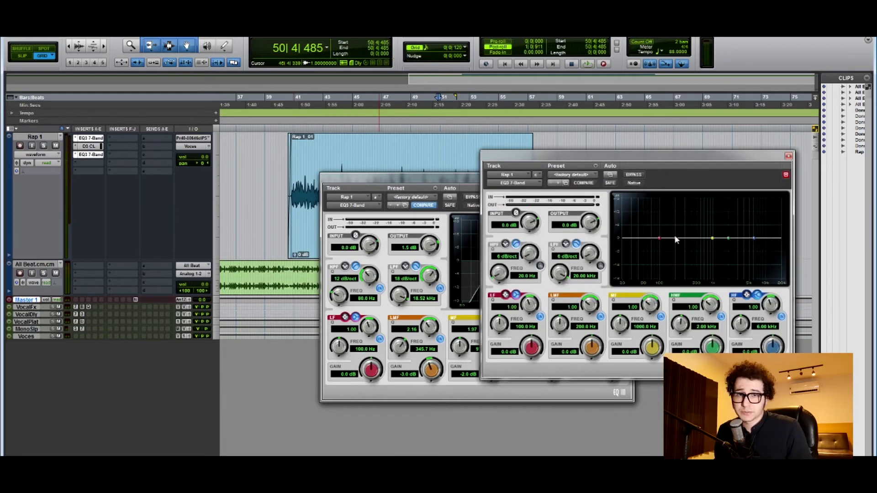
Step: In the second EQ, boost LMF by 1.7 dB at about 104 Hz and HMF by 1.7 dB at 3.63 kHz, then close it
key("space")
mouse_move(674, 238)
left_mouse_down()
mouse_move(681, 228)
mouse_move(673, 236)
mouse_move(687, 236)
mouse_move(658, 237)
left_mouse_up()
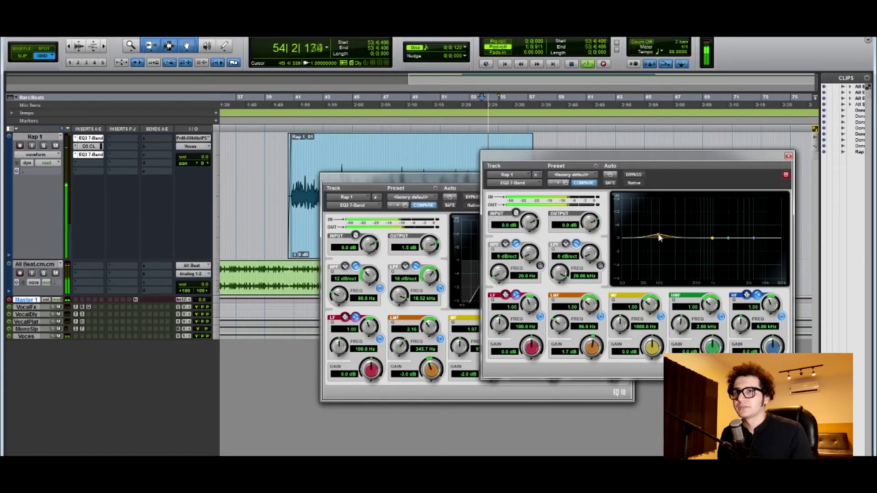
left_click_drag(659, 238, 661, 235)
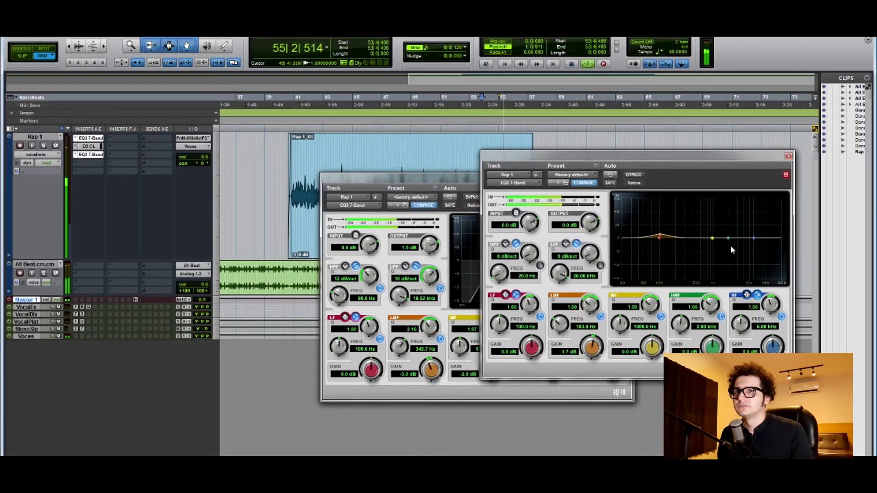
left_click_drag(729, 240, 742, 234)
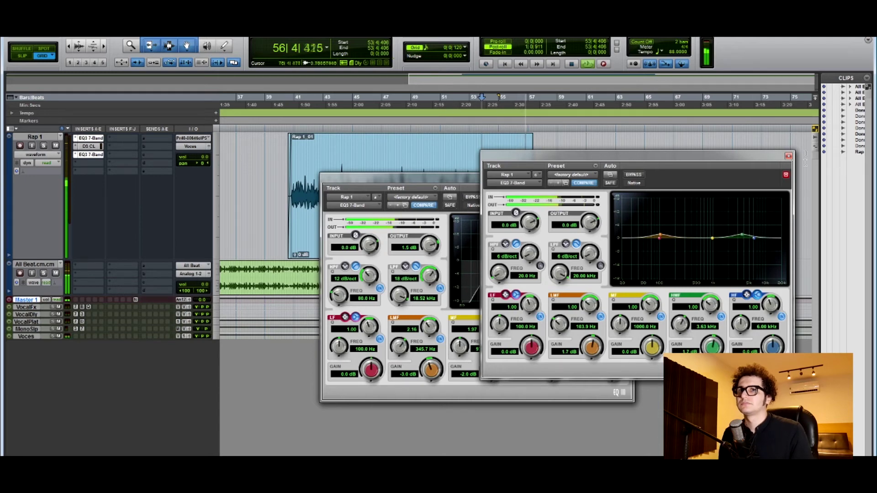
key("space")
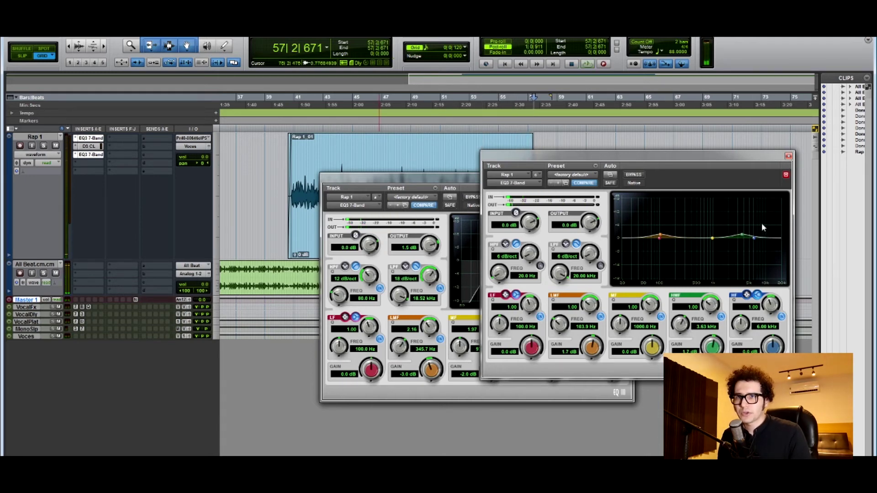
left_click(788, 156)
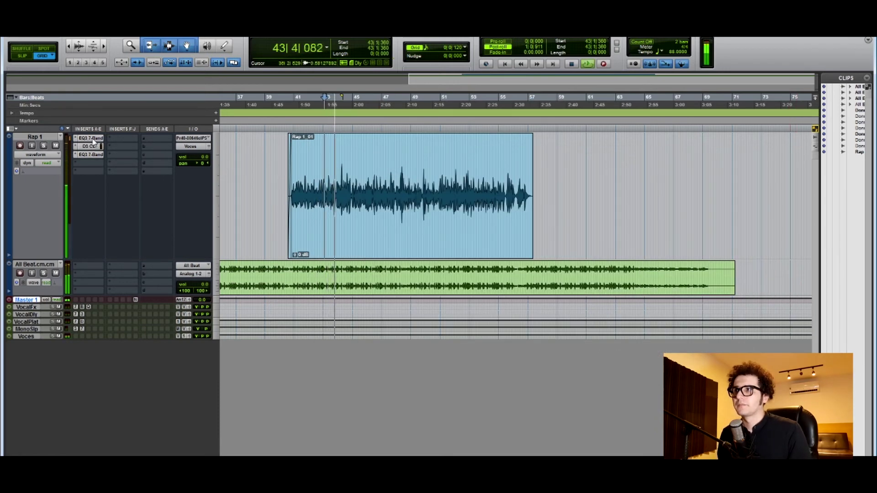
Step: Compare the processed and unprocessed Rap 1 vocal by toggling bypass on all its inserts twice, then reopen the first EQ
key("shift+a")
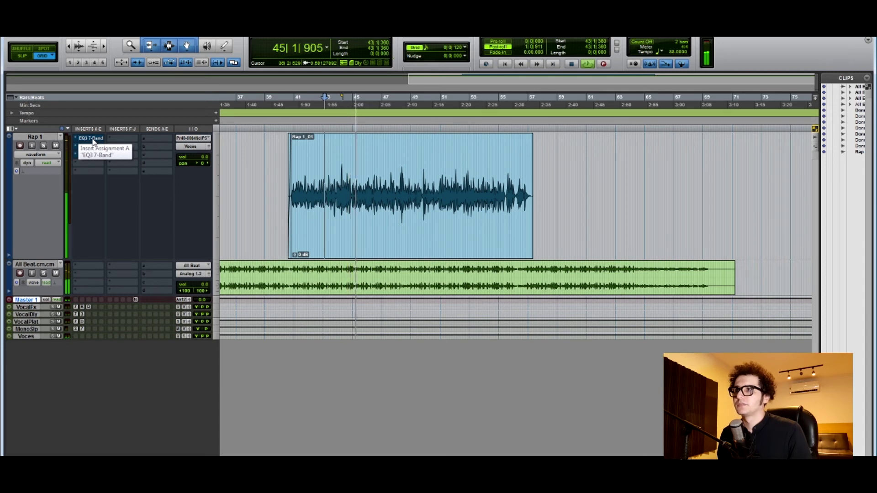
key("shift+a")
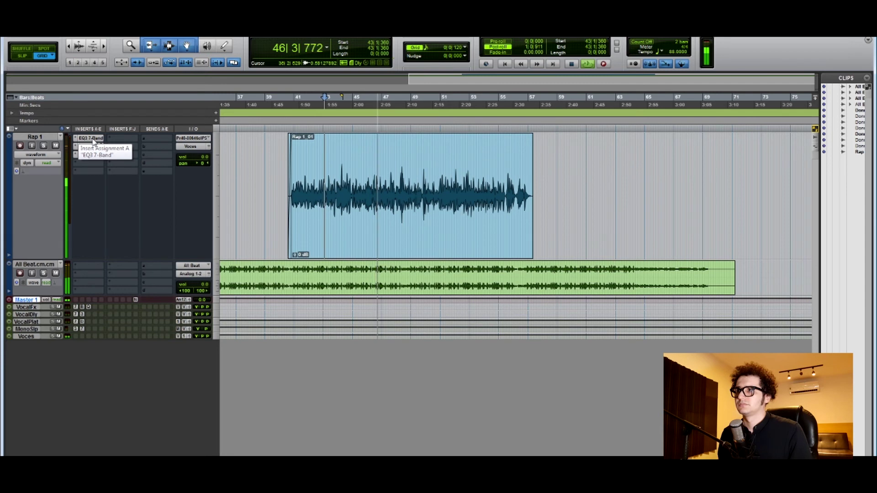
key("shift+a")
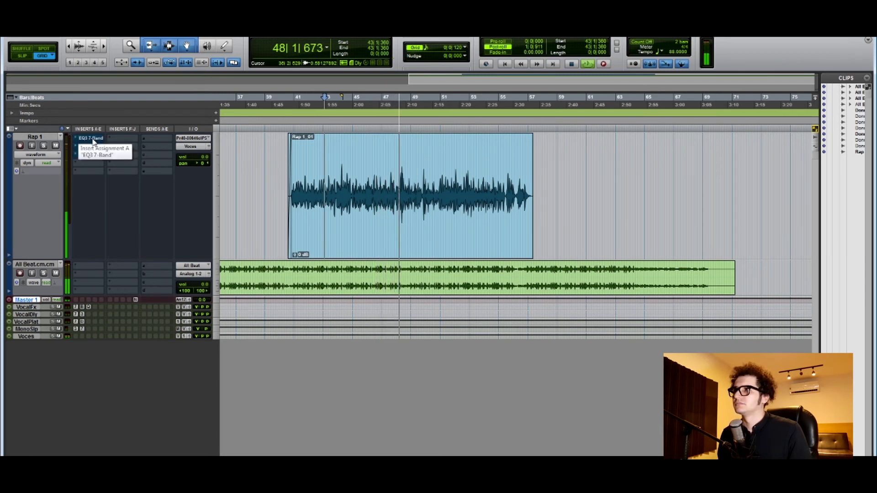
key("shift+a")
left_click(93, 140)
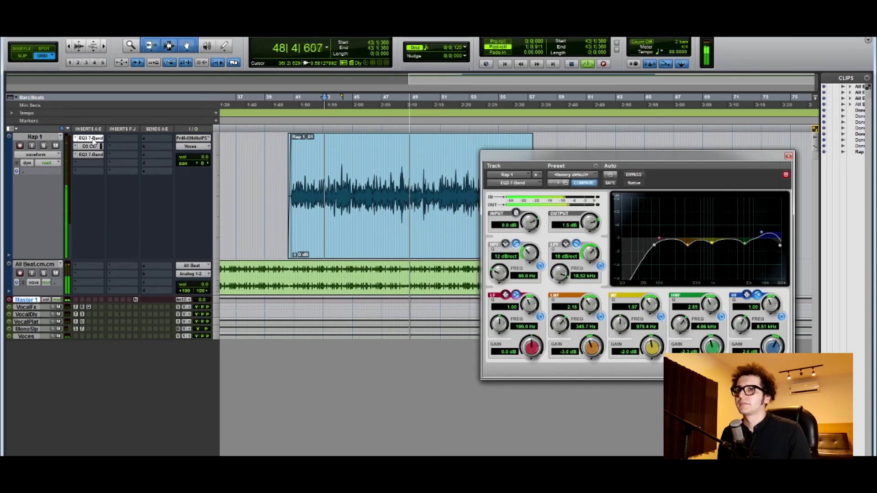